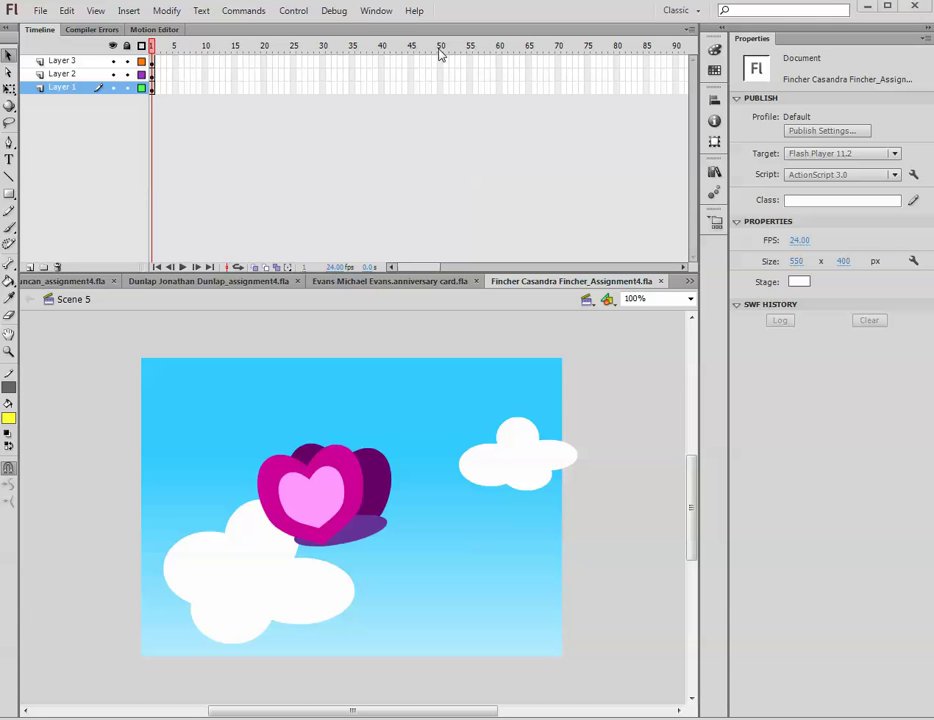
- Show the Library and preview the flower 1, Sky Background and Flower 3 symbols
left_click(377, 10)
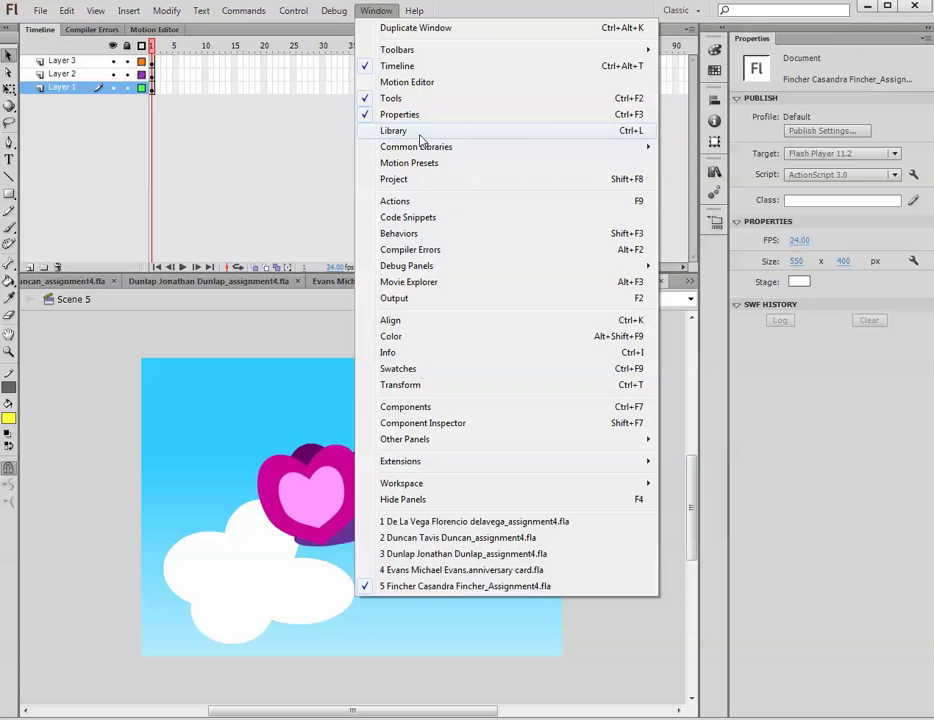
left_click(393, 130)
left_click(599, 379)
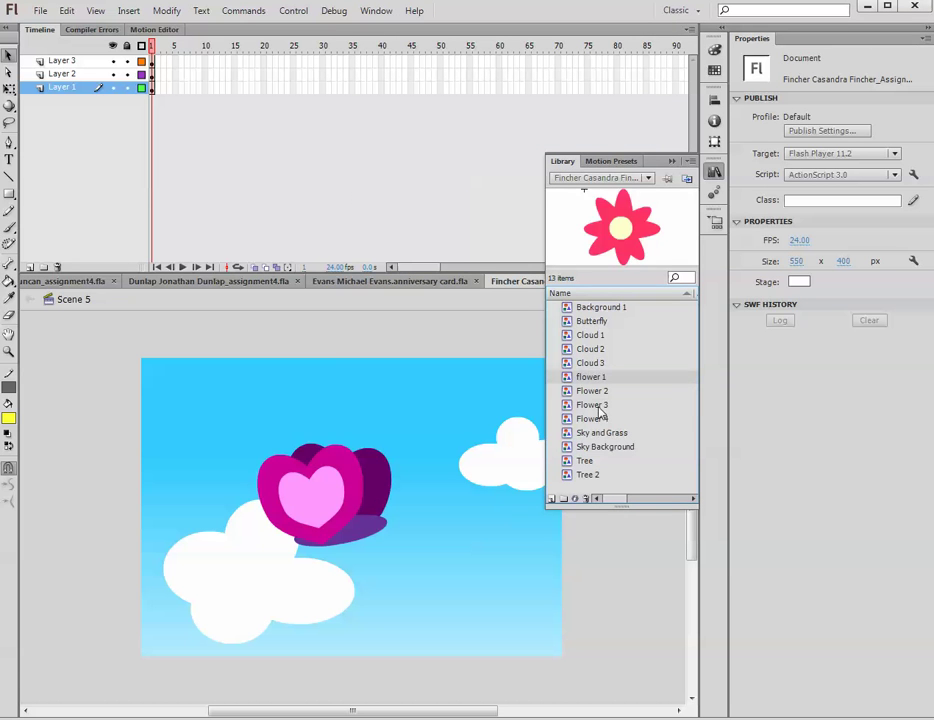
left_click(603, 433)
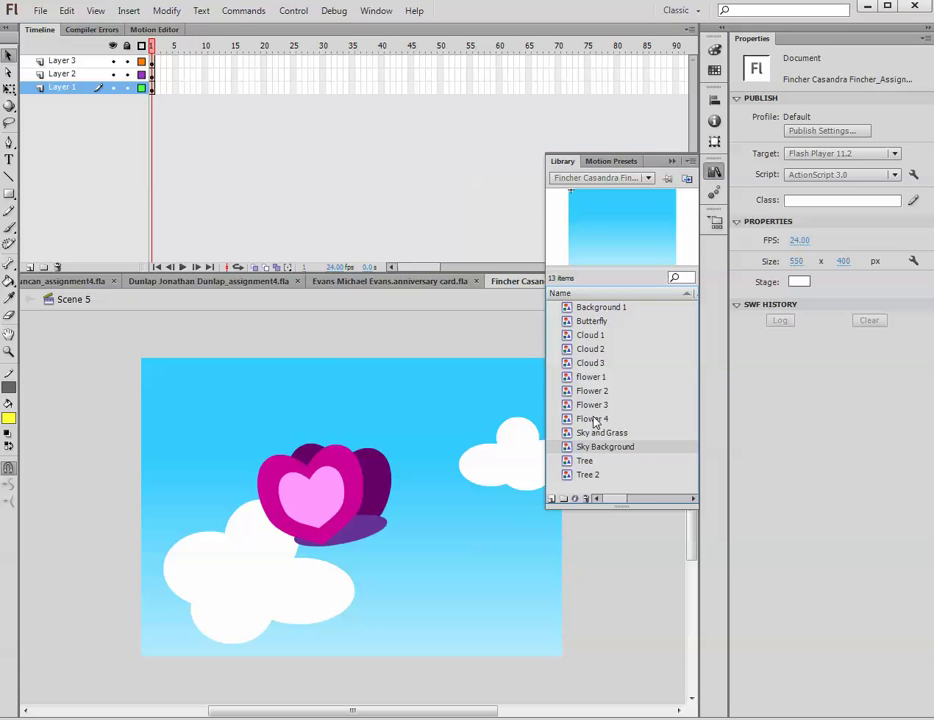
left_click(592, 405)
- Hide the Library, then select the cloud on Layer 2 and the heart on Layer 3
key("ctrl+l")
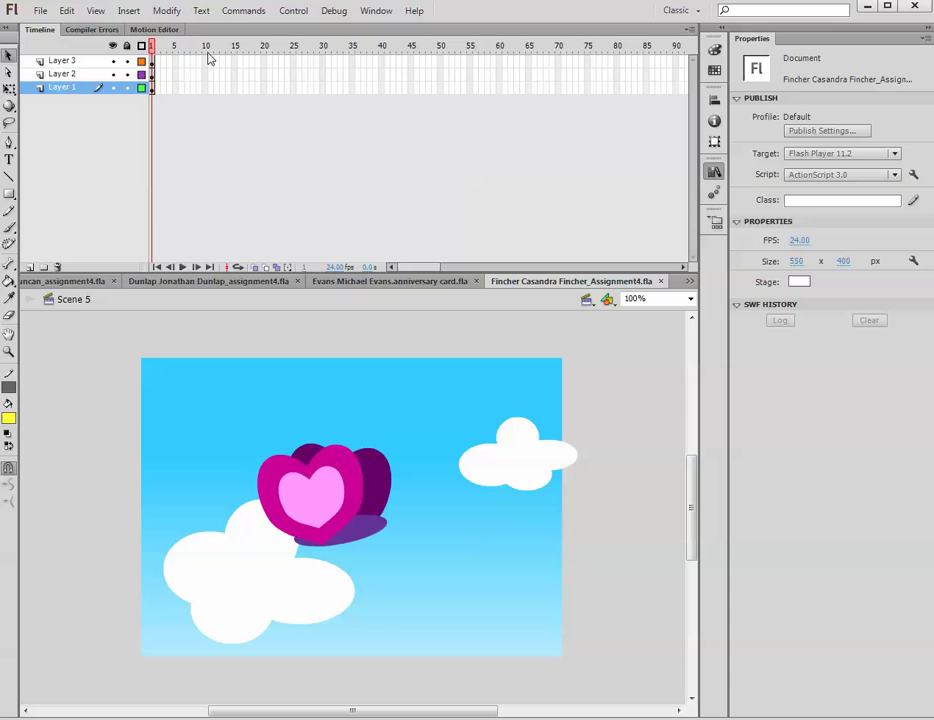
left_click(60, 62)
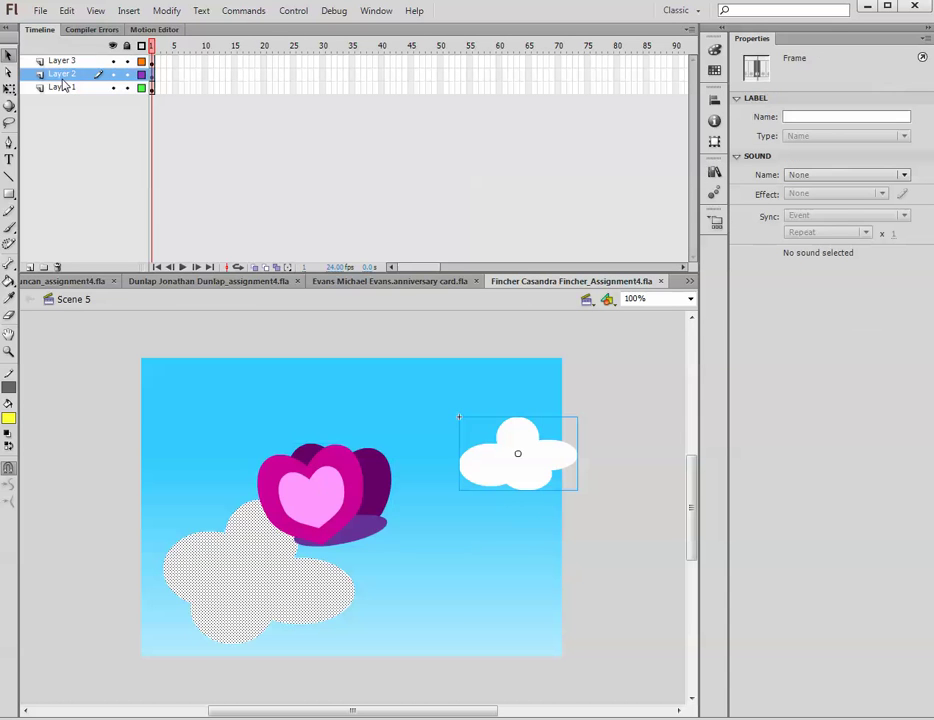
left_click(60, 62)
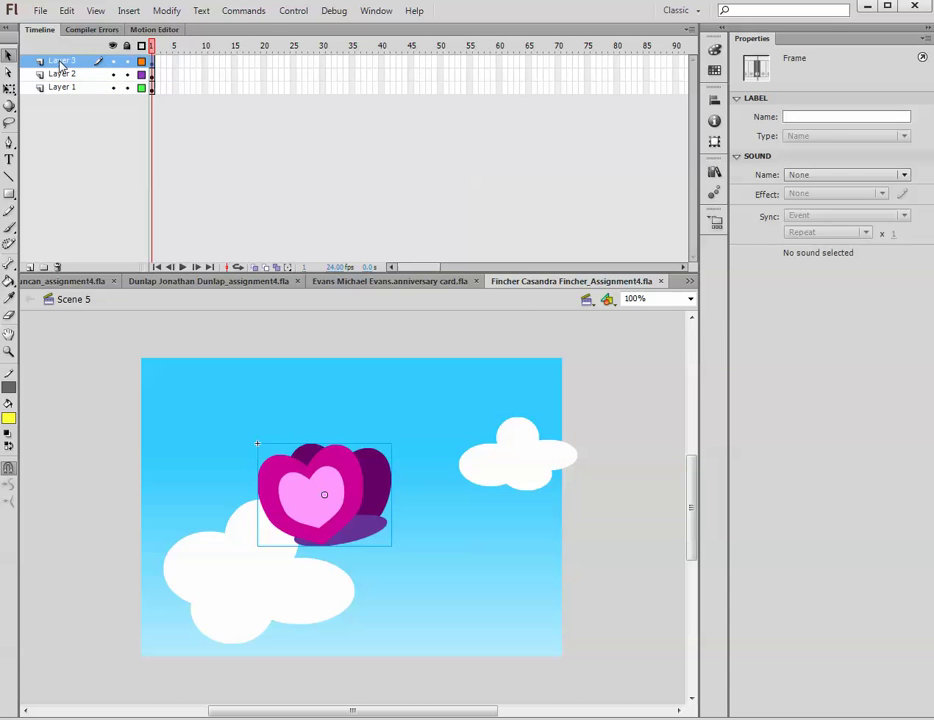